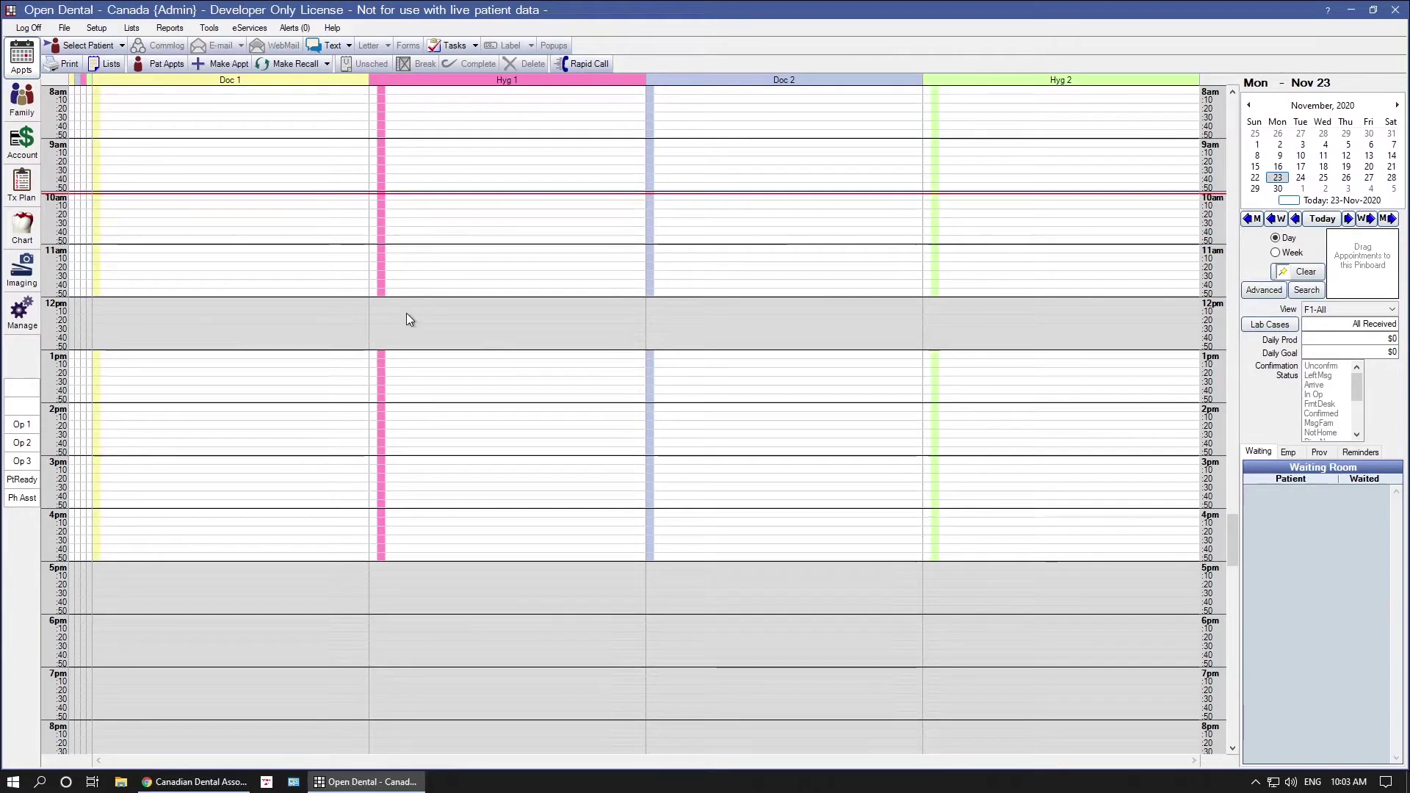
- Review the ITRANS 2.0 clearinghouse settings, including its report path, then close them
left_click(96, 27)
mouse_move(140, 58)
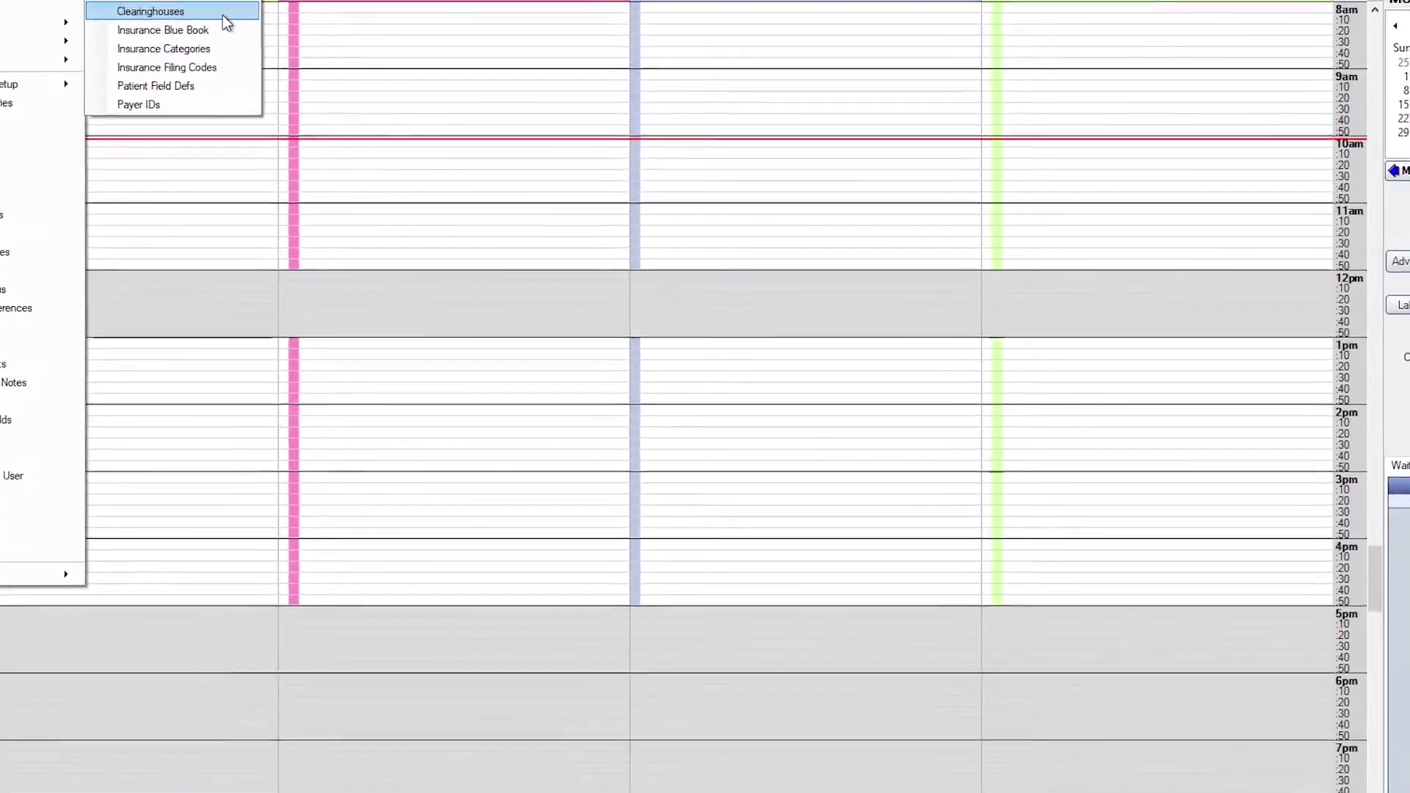
left_click(256, 37)
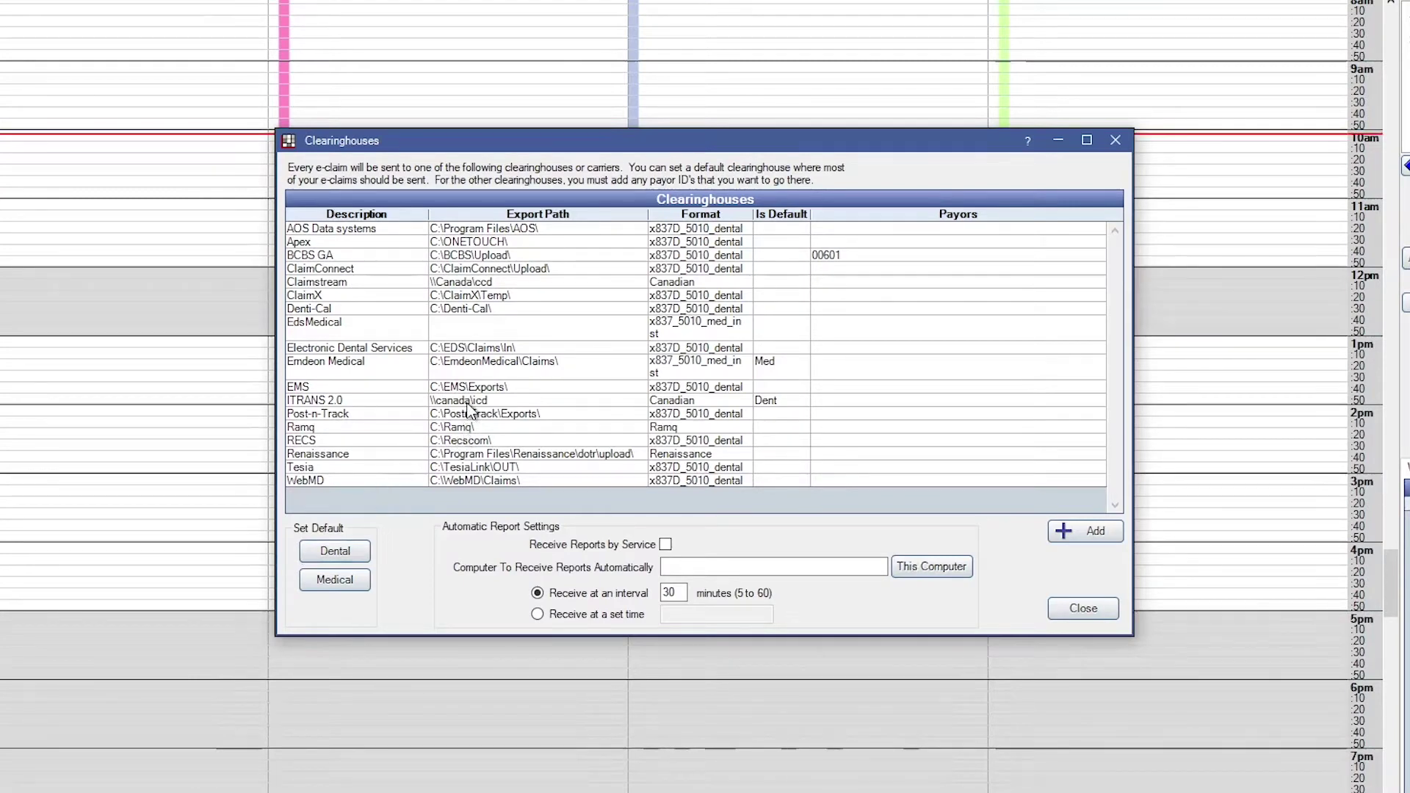
double_click(470, 406)
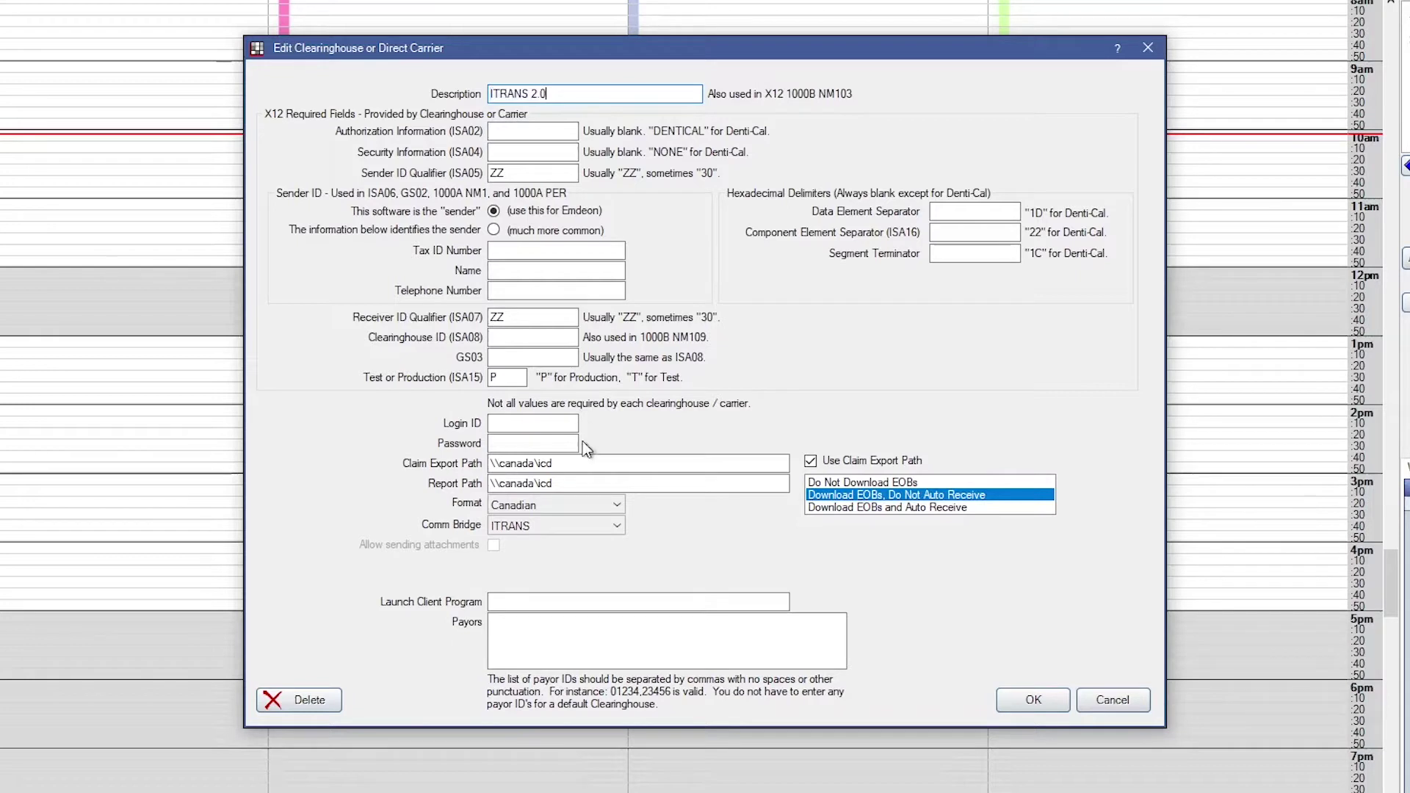
mouse_move(553, 484)
left_mouse_down()
mouse_move(523, 484)
mouse_move(542, 484)
left_mouse_up()
left_click(1034, 698)
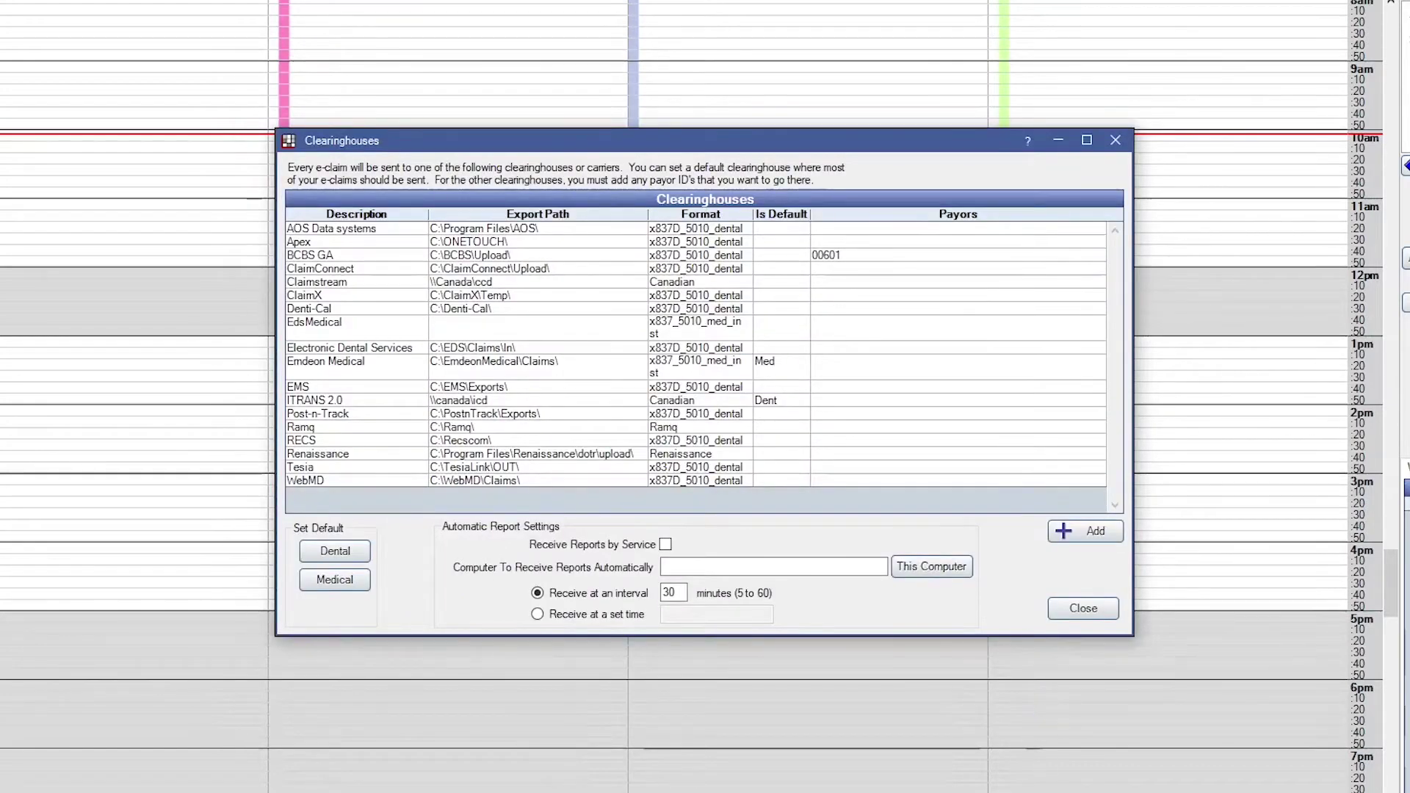
- Check the Claimstream clearinghouse, close the list, and view About showing version 20.4.21.0
left_click(453, 287)
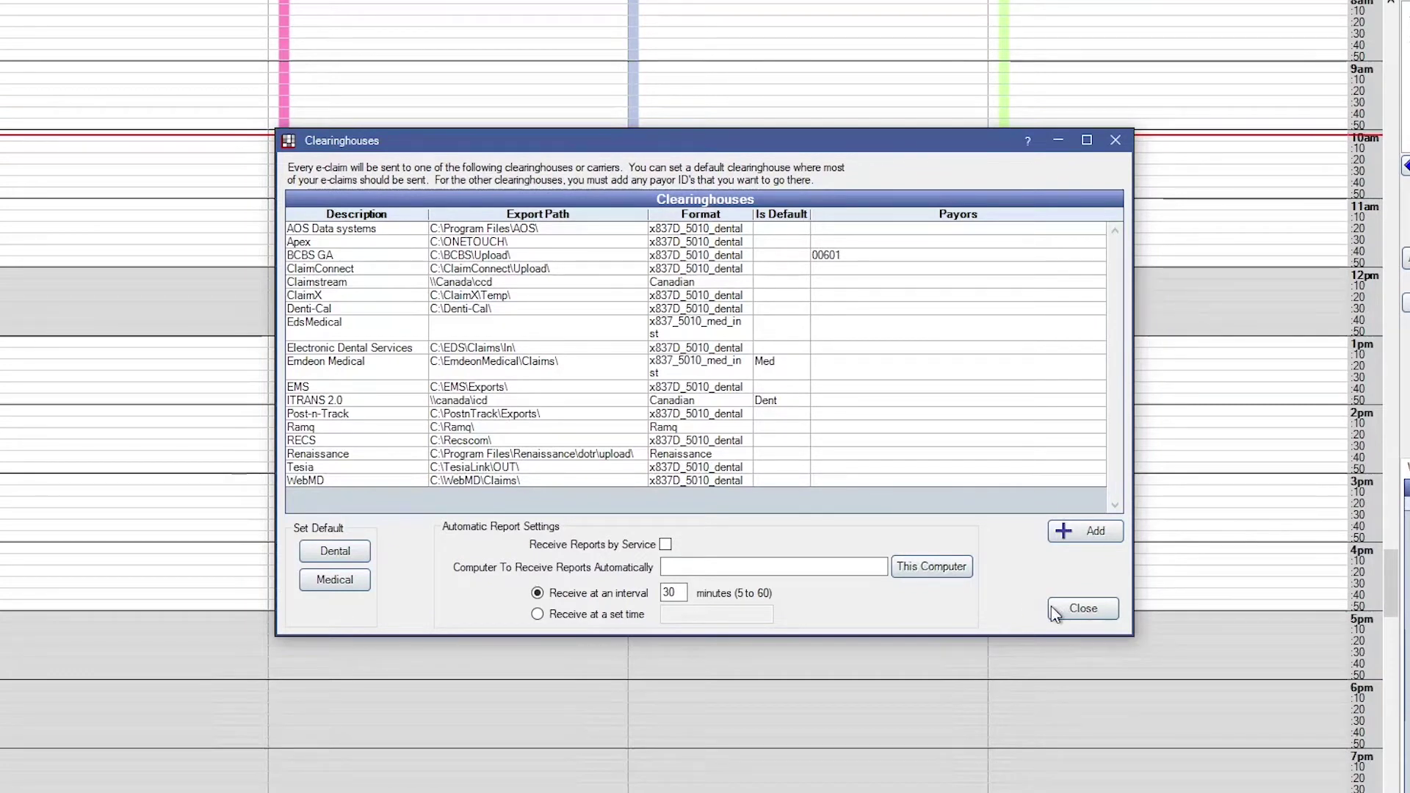
left_click(1082, 608)
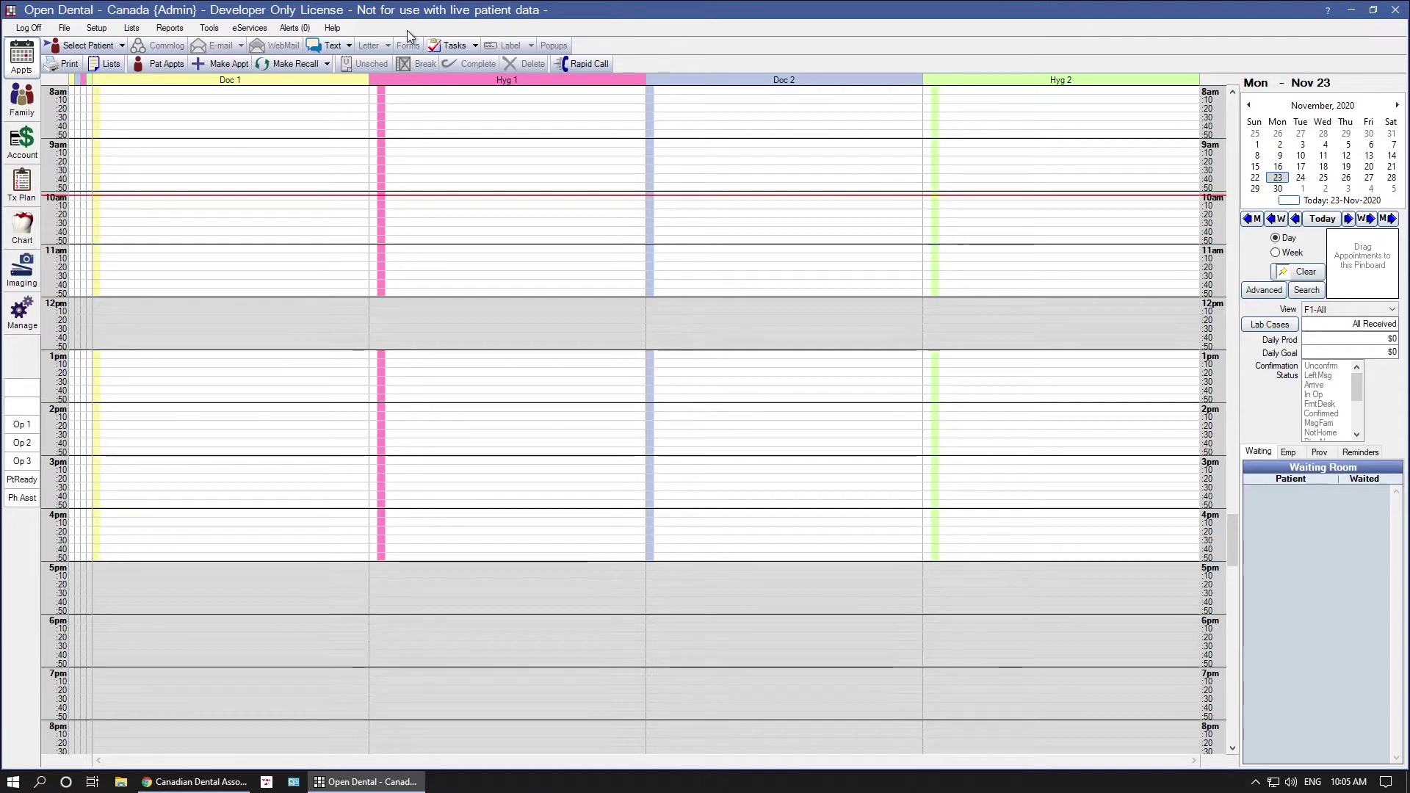
left_click(334, 28)
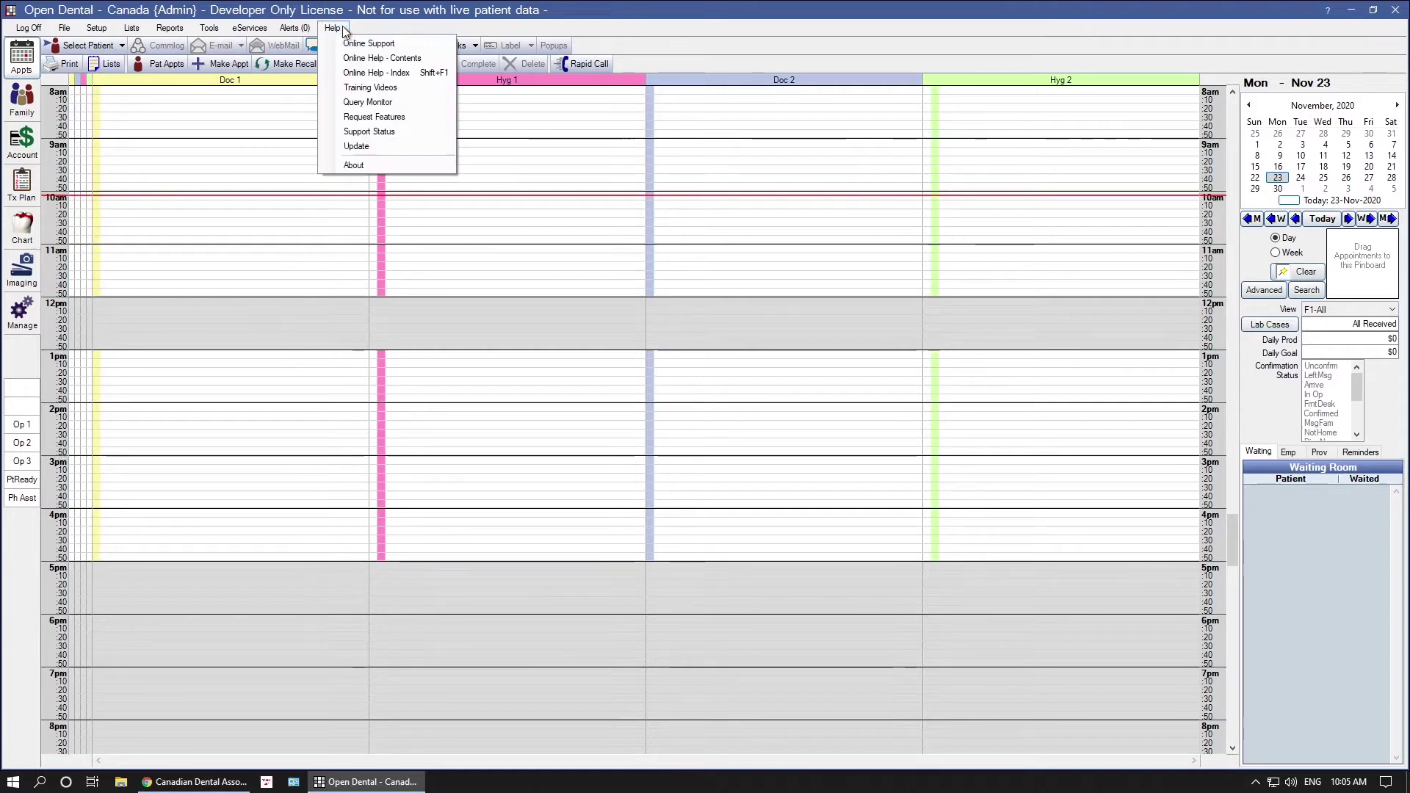
left_click(353, 166)
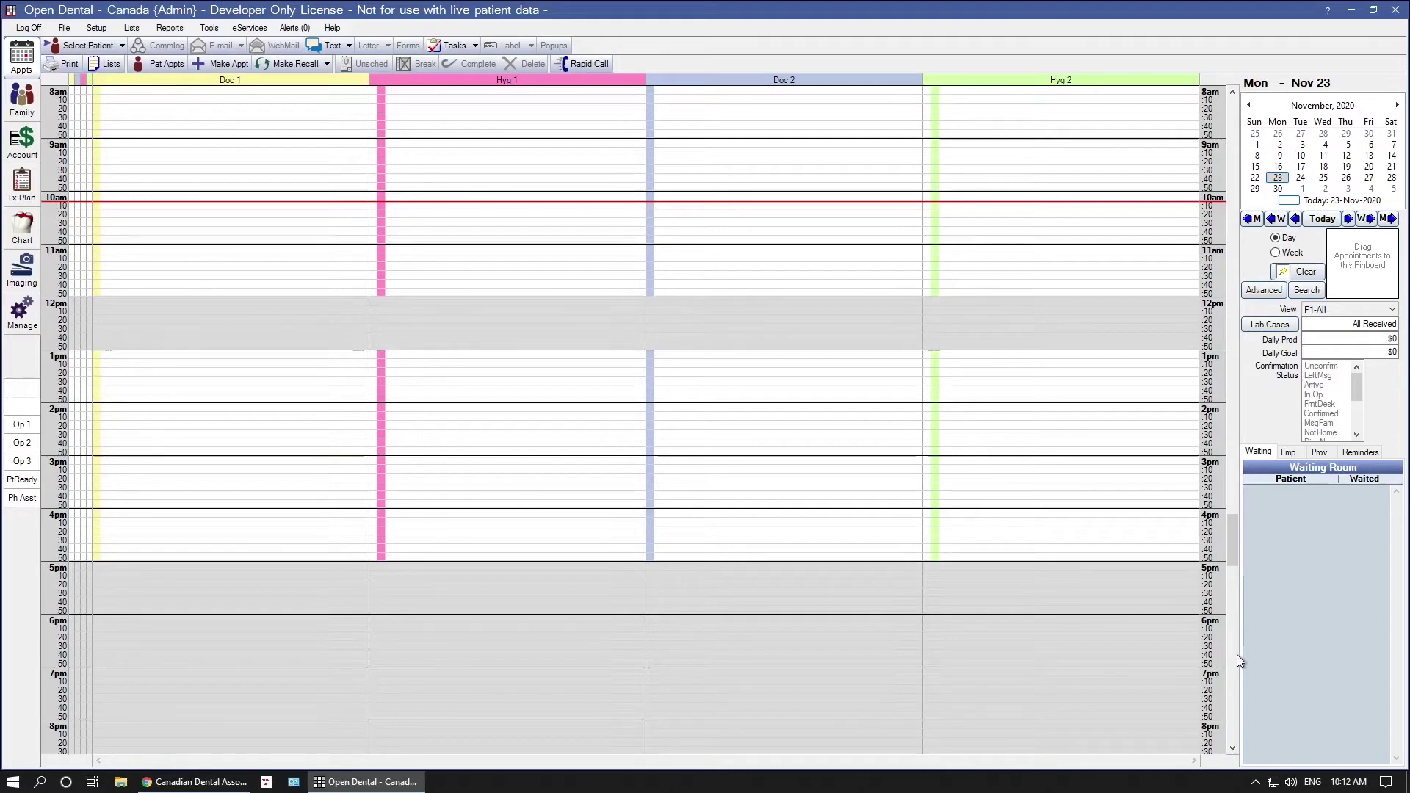
- Open the Insurance Carriers list from the Lists menu to see the Canadian carriers
left_click(131, 27)
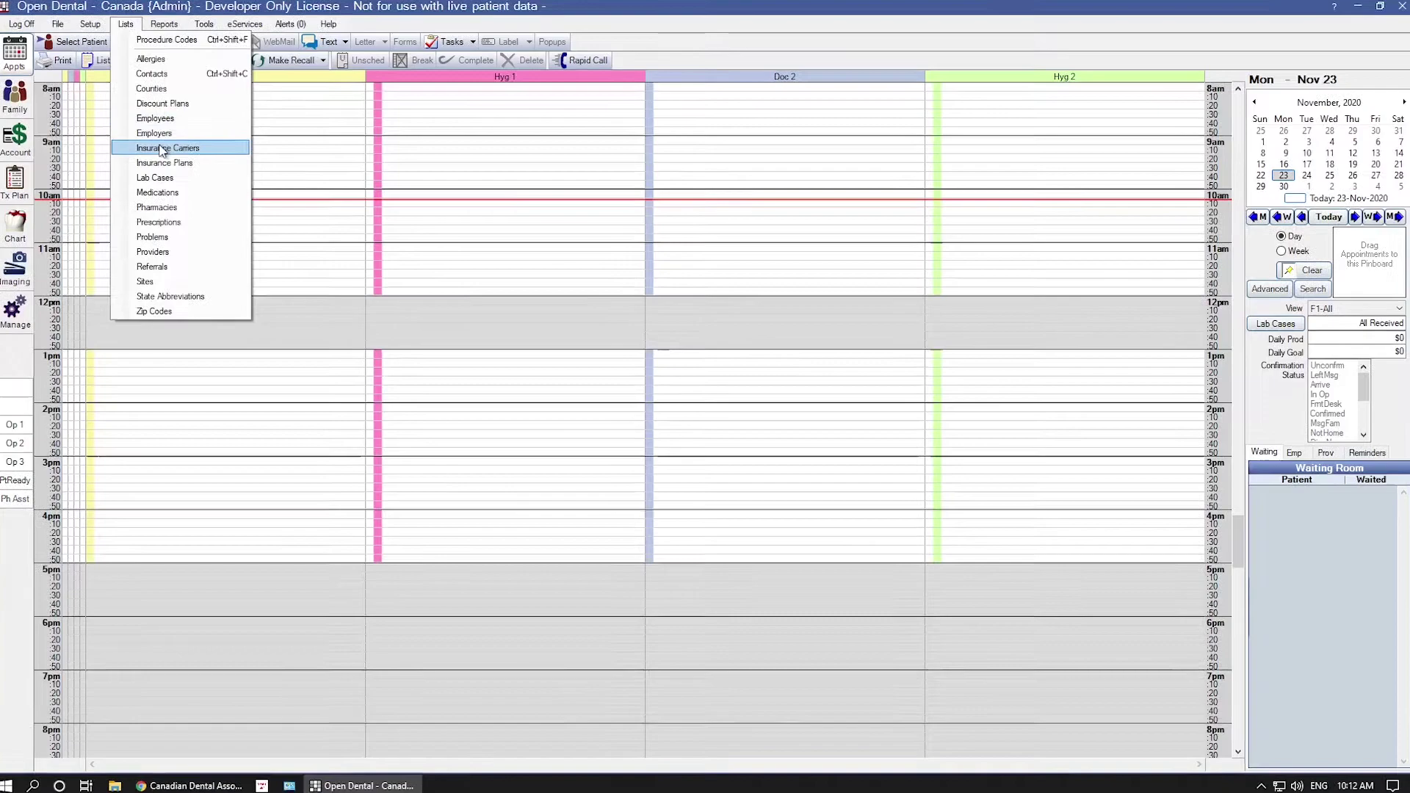
left_click(162, 149)
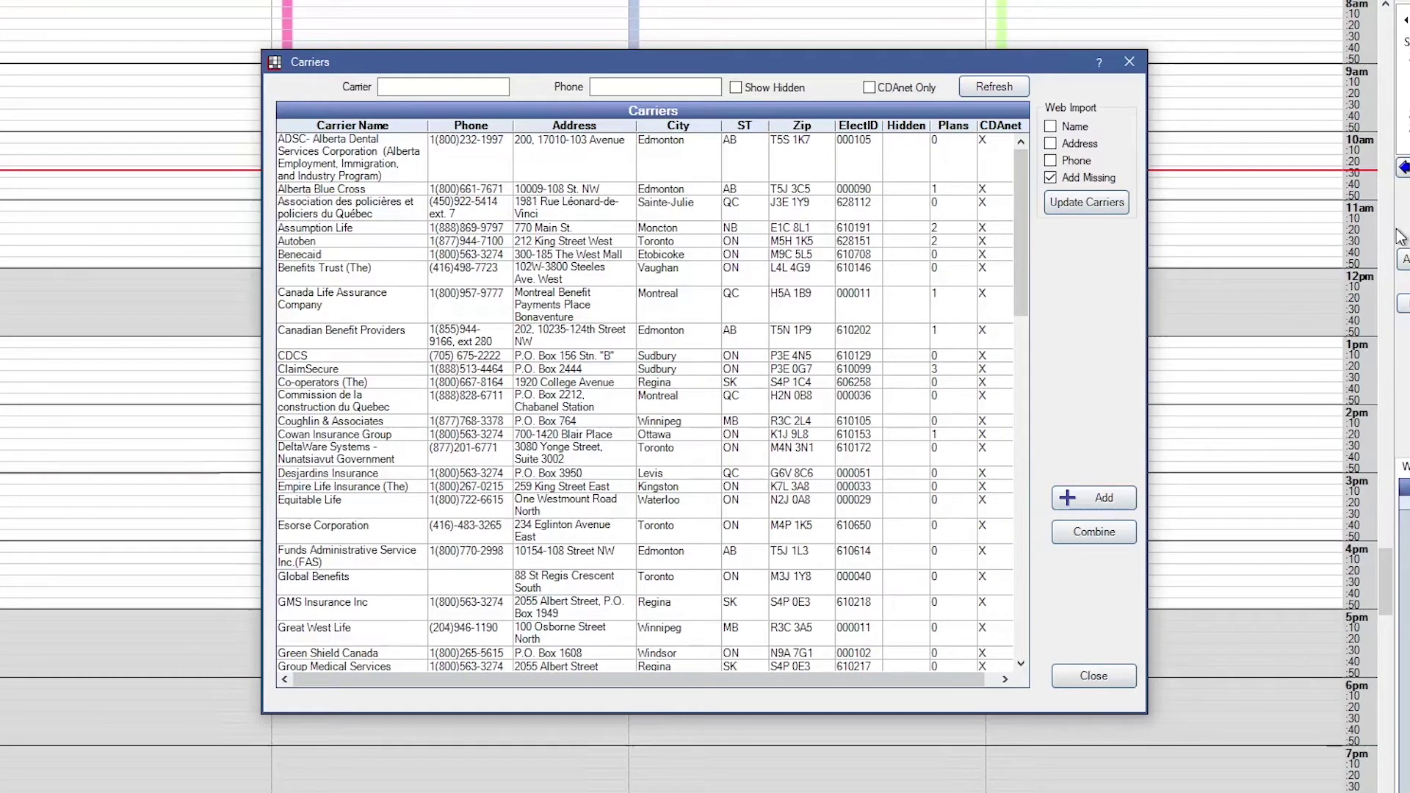
double_click(391, 190)
key("Tab")
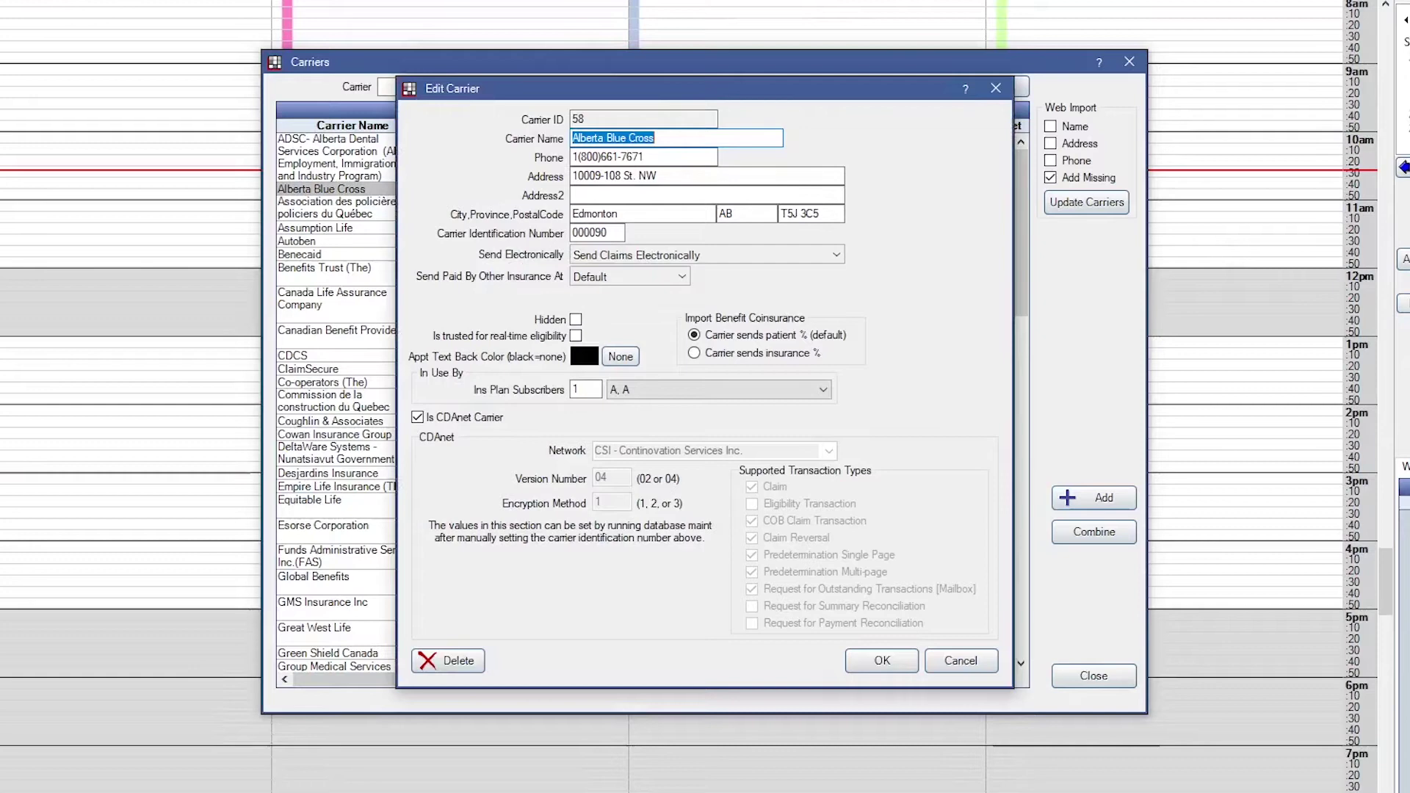
key("Tab")
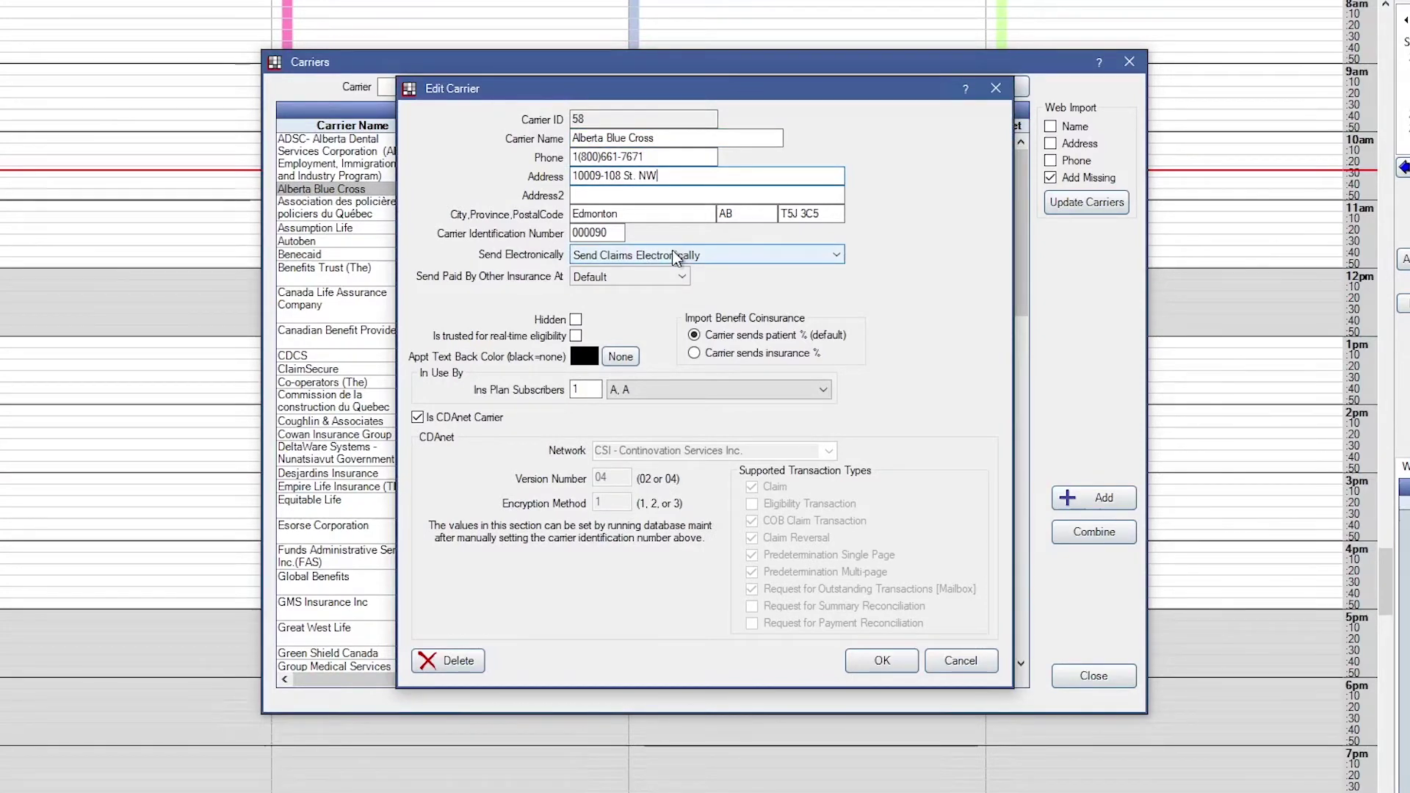
key("Tab")
key("Tab")
key("Tab")
key("Tab")
key("Tab")
key("shift+Home")
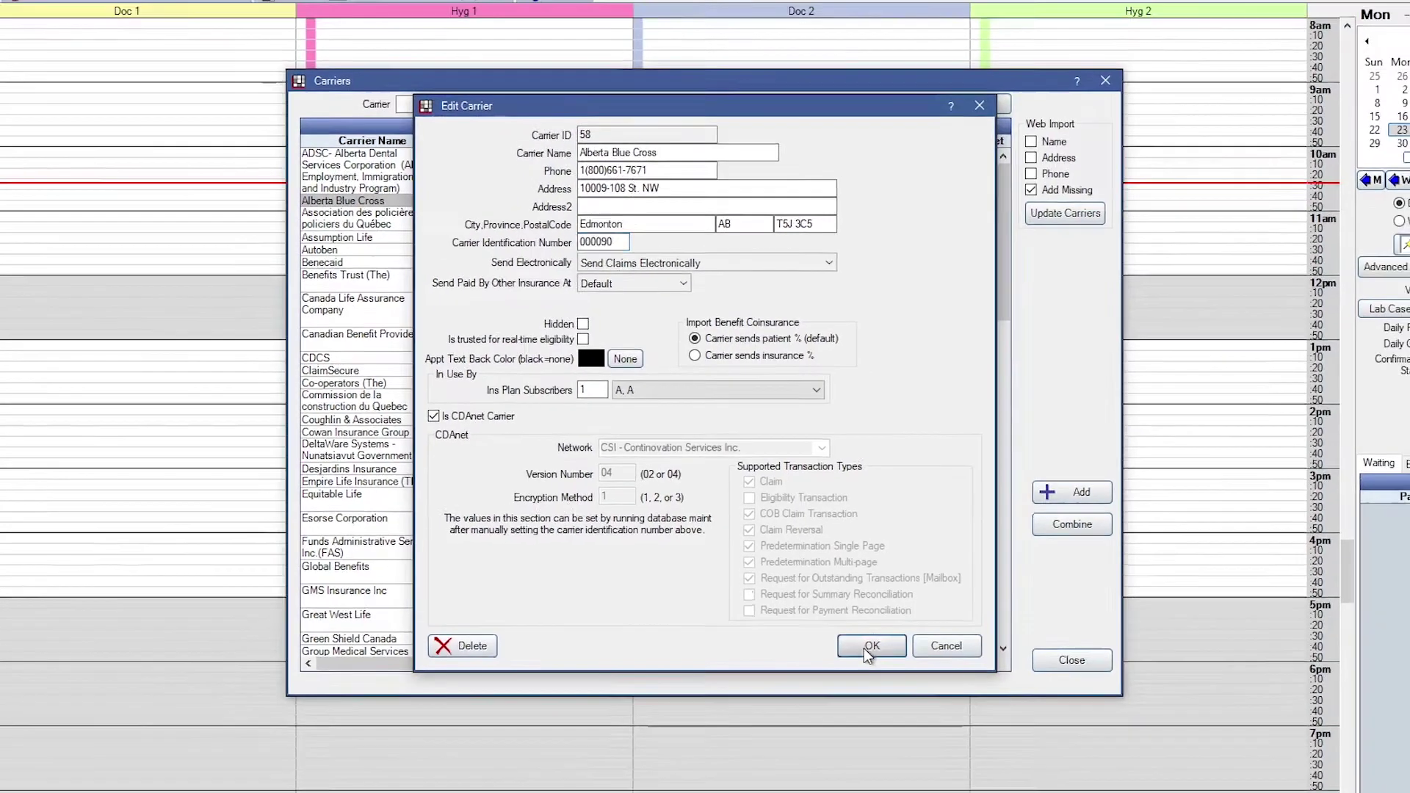
left_click(875, 662)
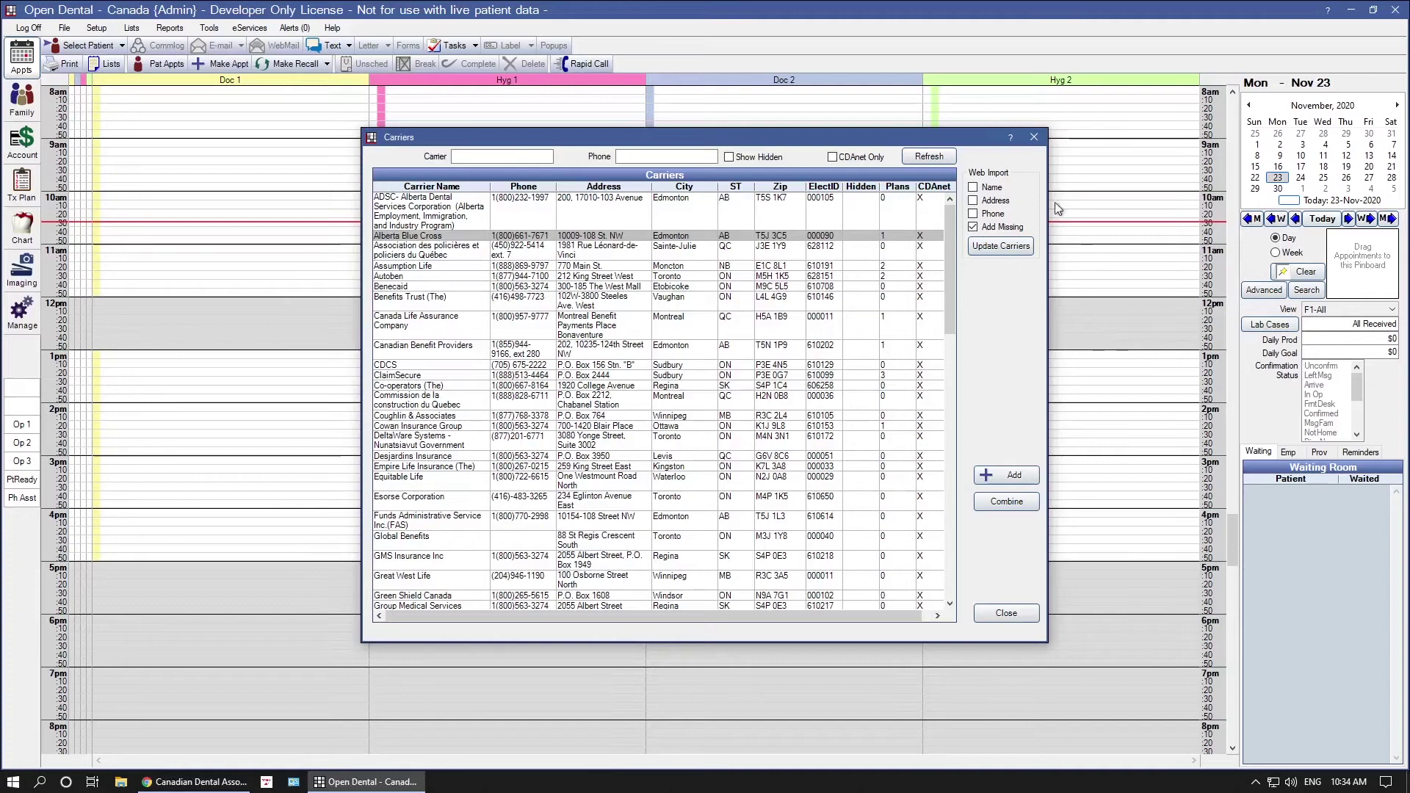
left_click(991, 187)
left_click(993, 199)
left_click(993, 213)
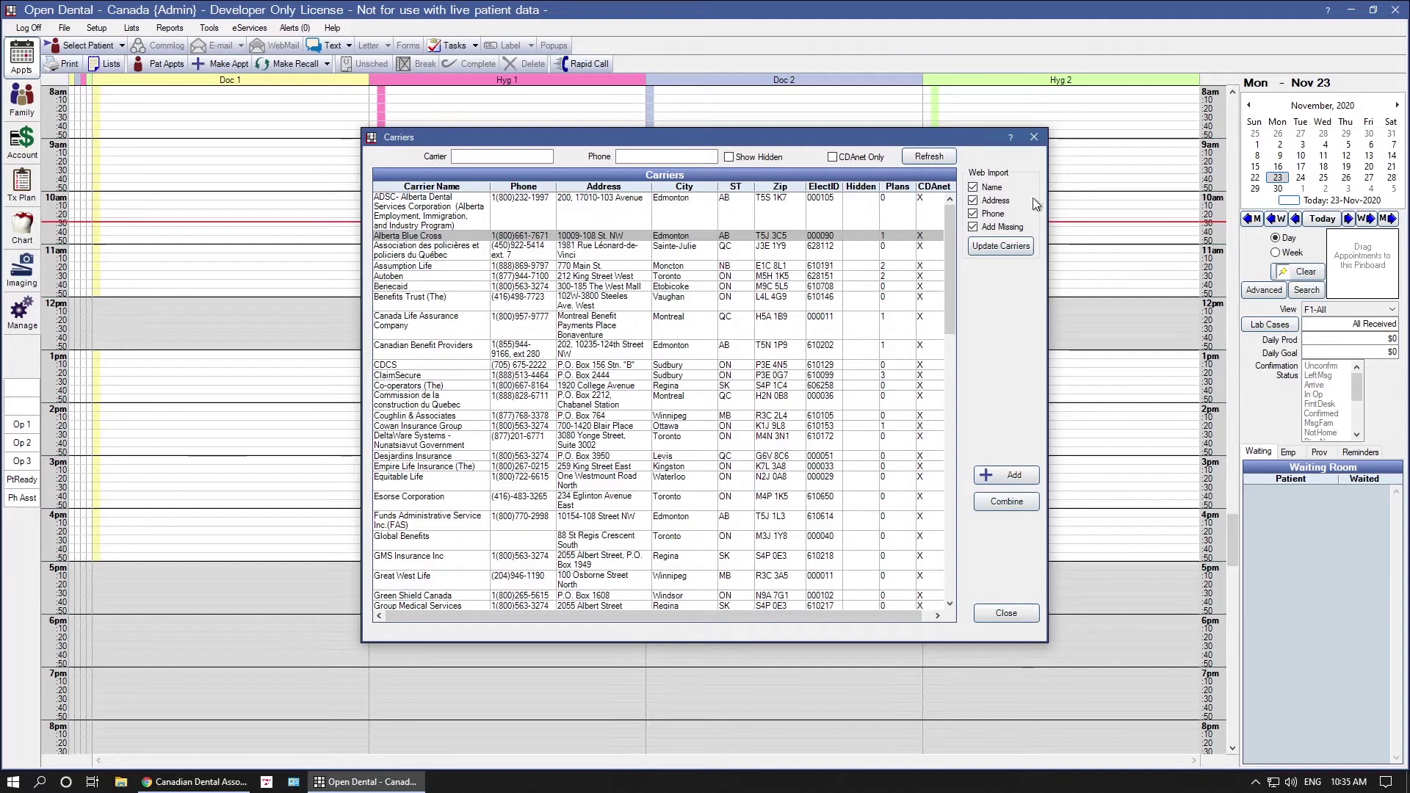
left_click(997, 188)
left_click(1006, 203)
left_click(991, 216)
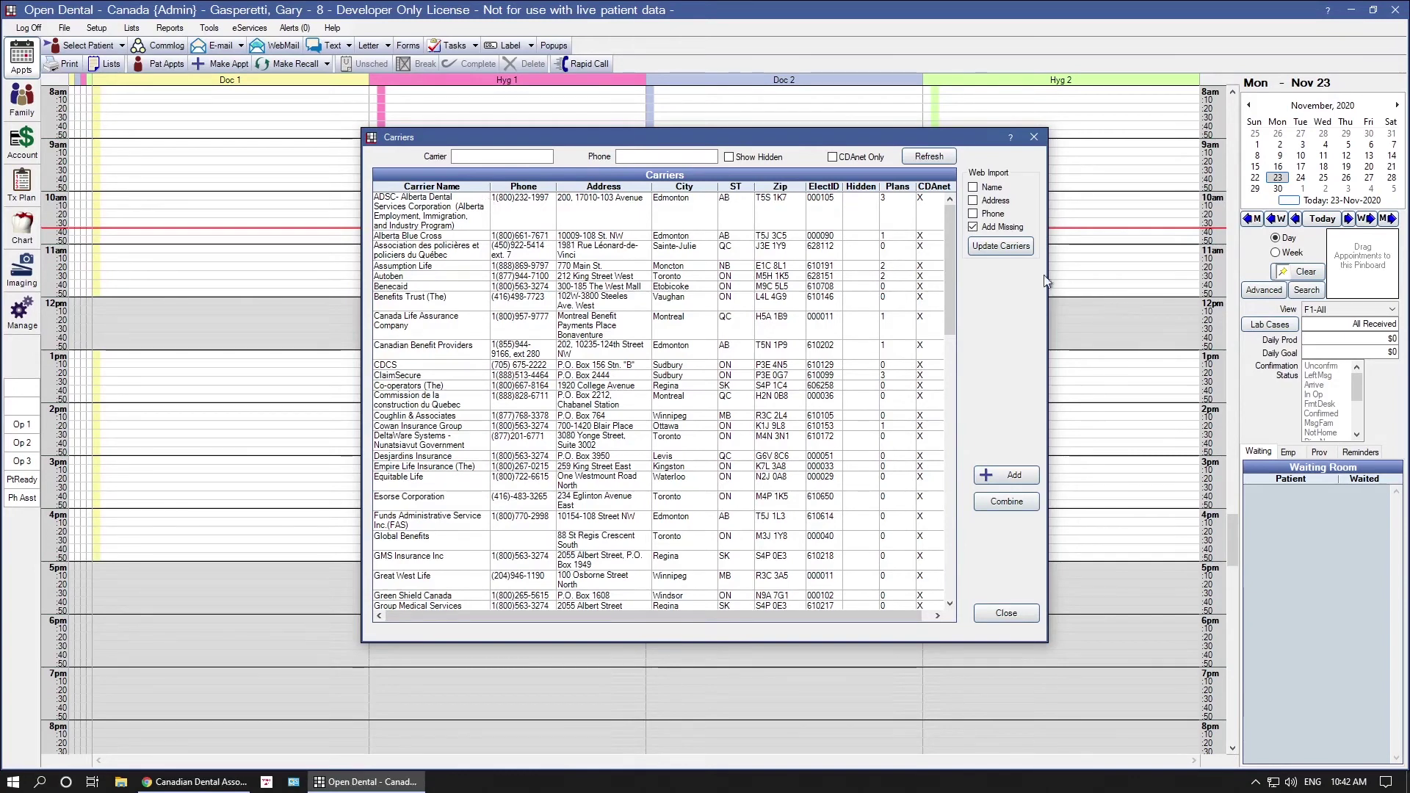
- Run Update Carriers with Add Missing, then select the newly added Accerta carrier (ElectID 311140)
left_click(999, 245)
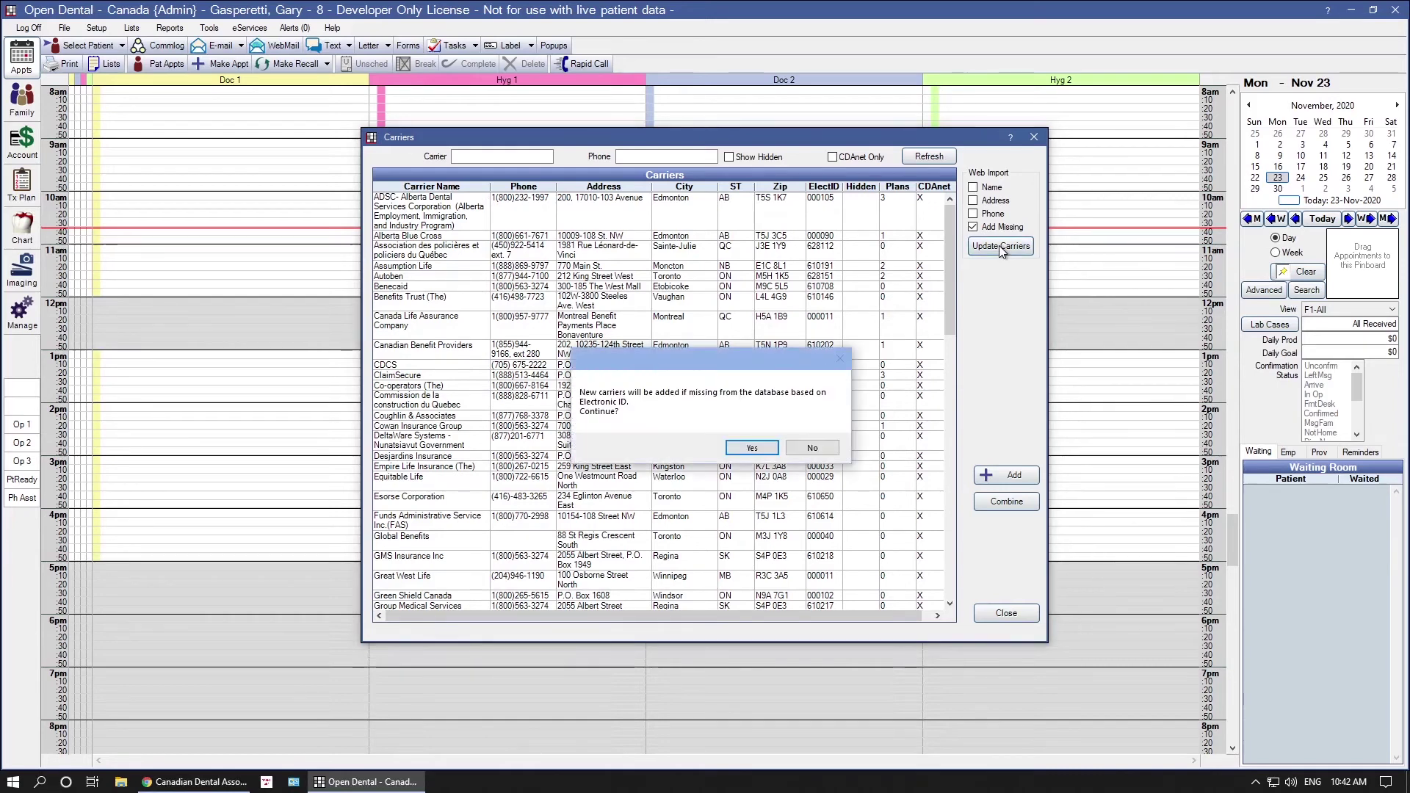
left_click(749, 452)
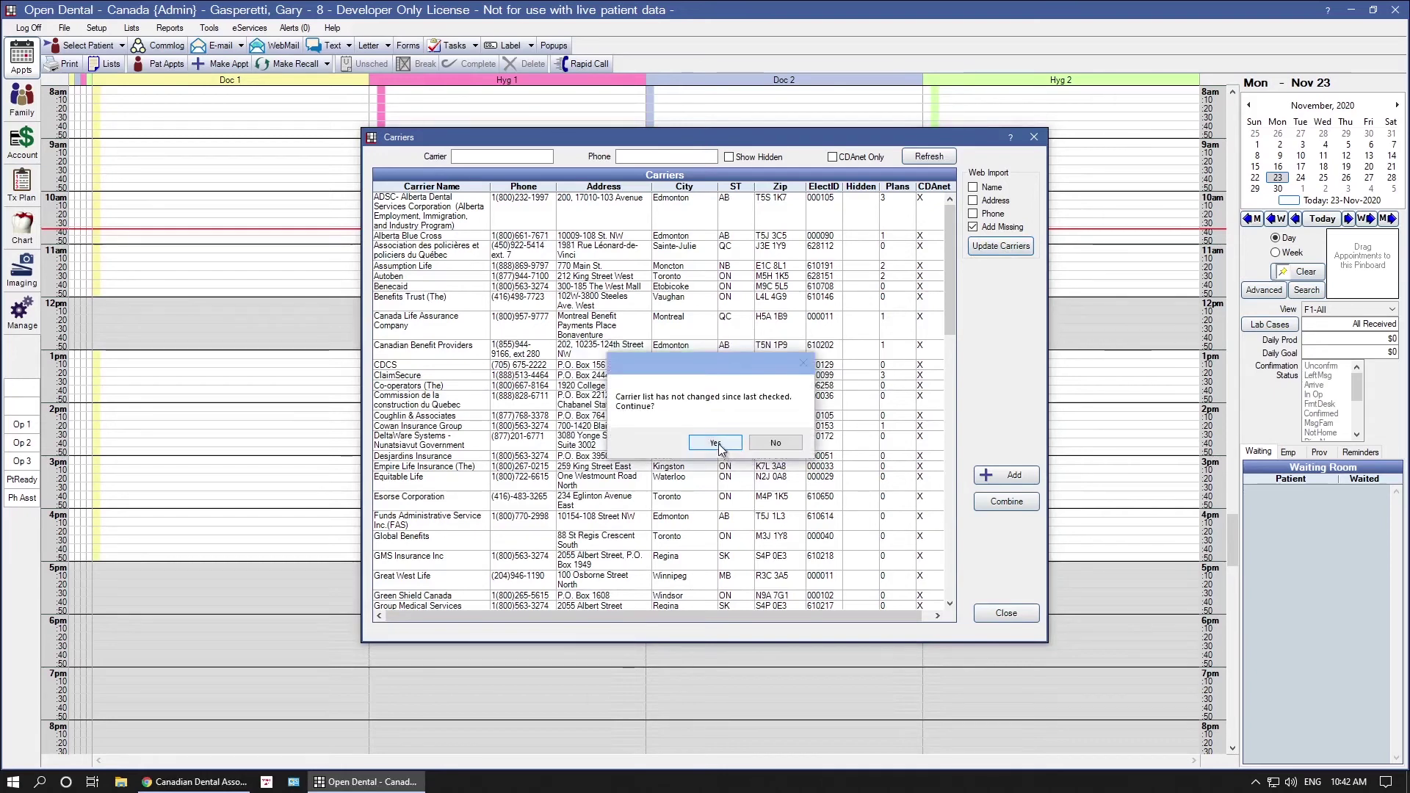
left_click(718, 444)
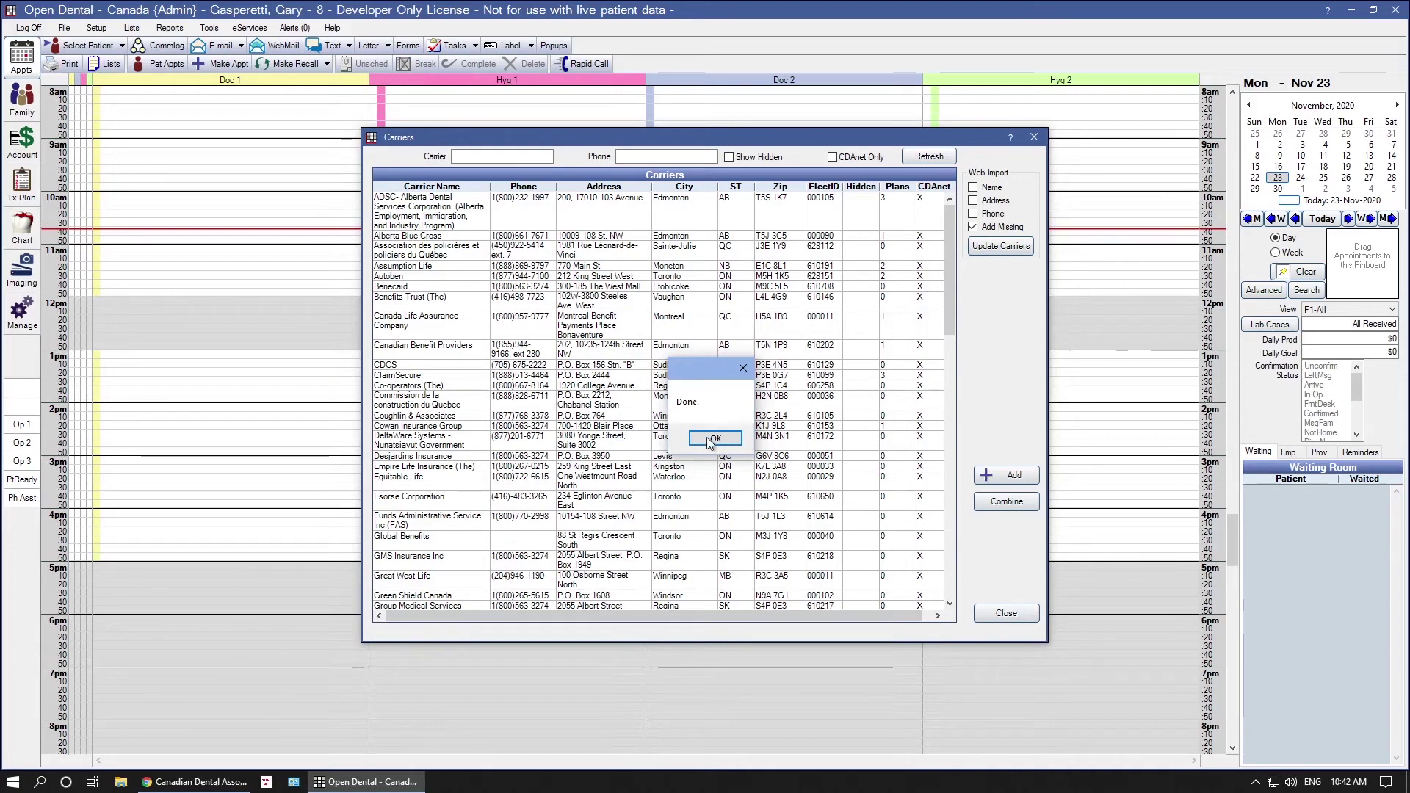
left_click(711, 439)
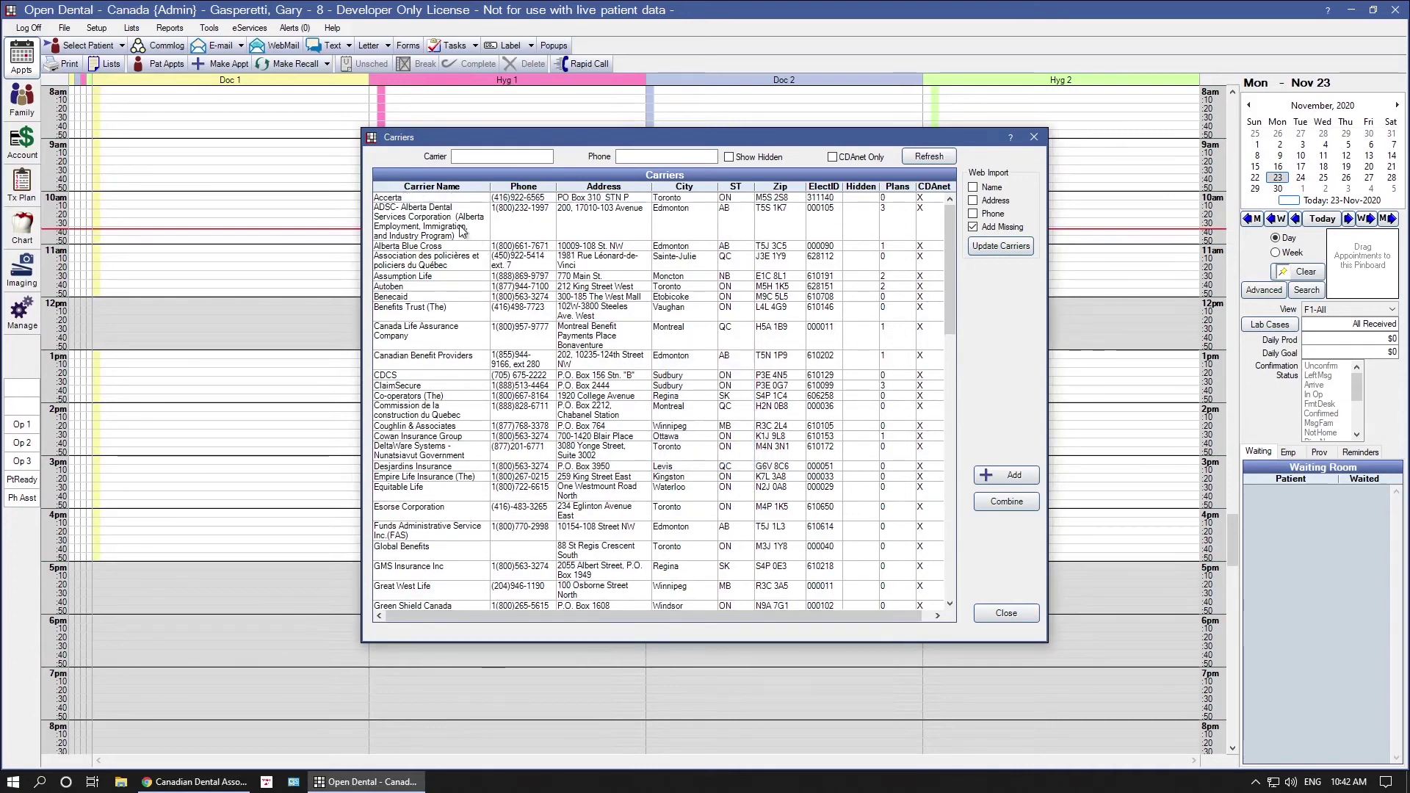
left_click(418, 197)
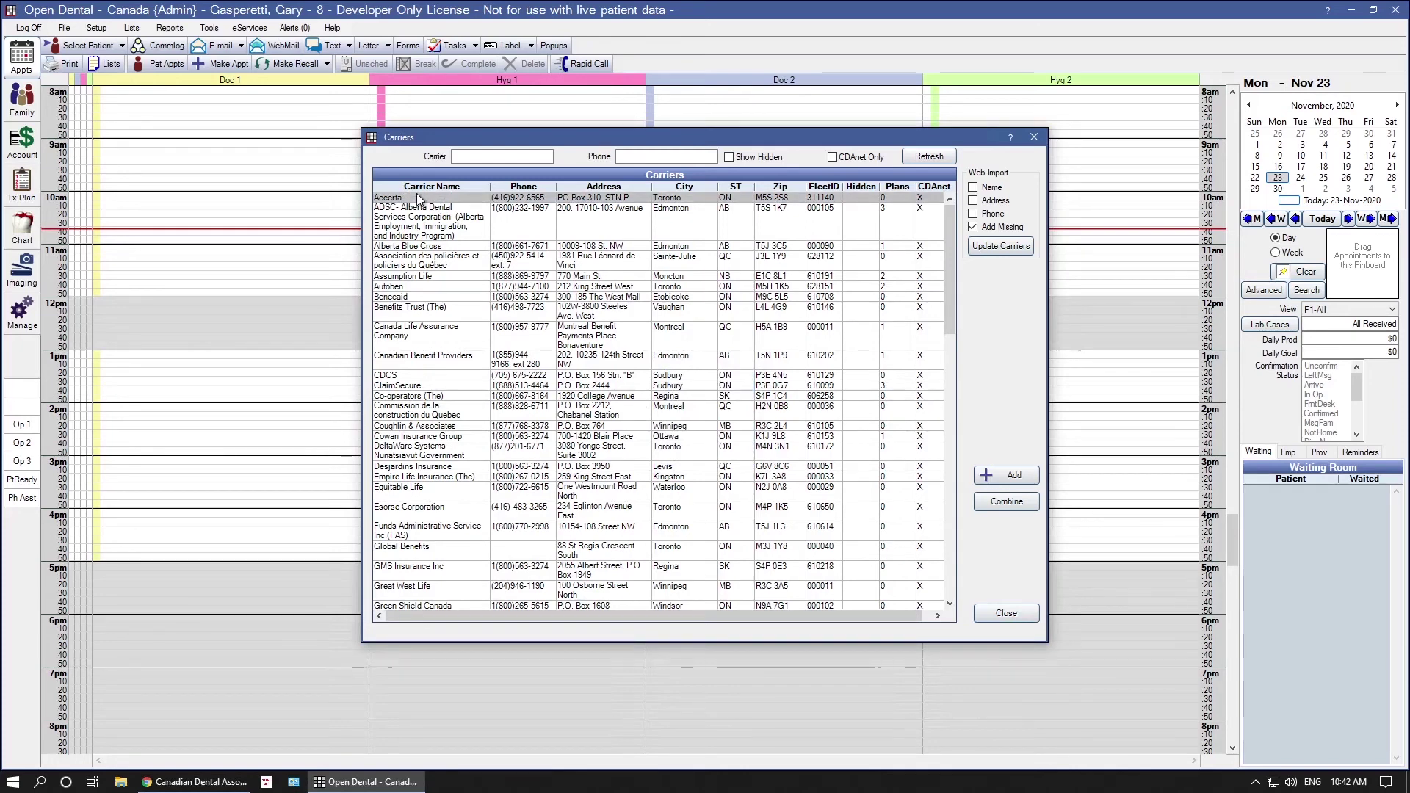
double_click(417, 193)
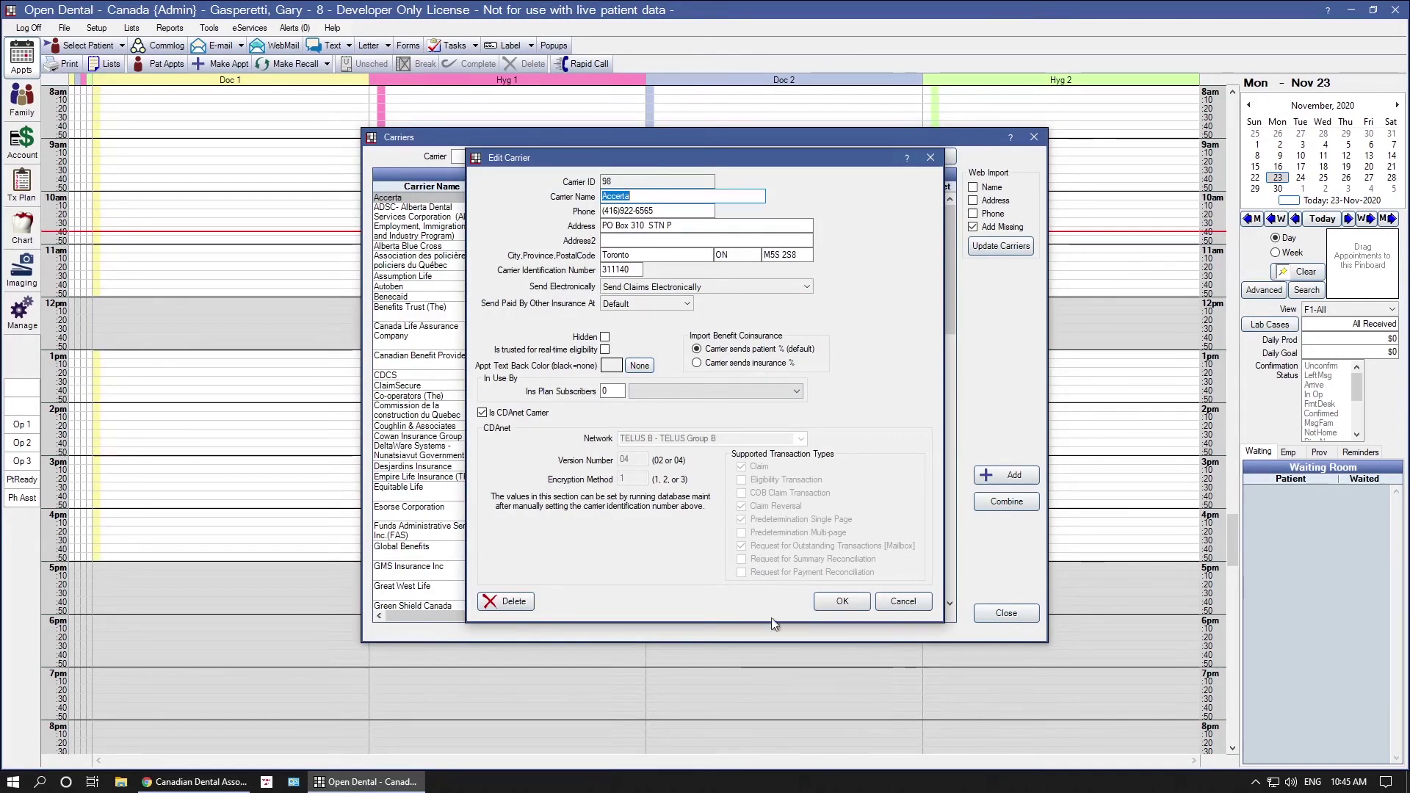
left_click(826, 601)
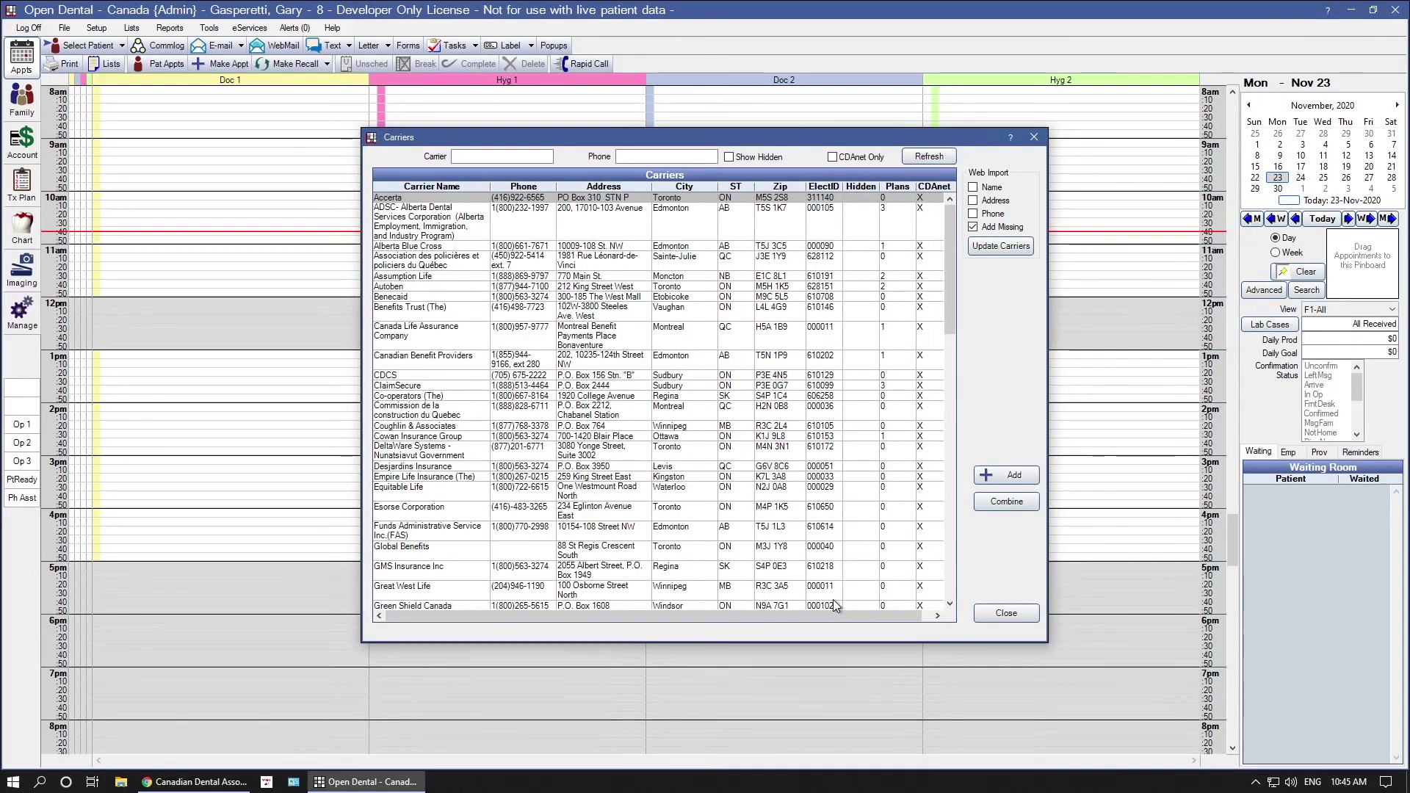
- Add a new carrier set to Don't Send Claims Electronically, with Is CDAnet Carrier unchecked
left_click(1003, 472)
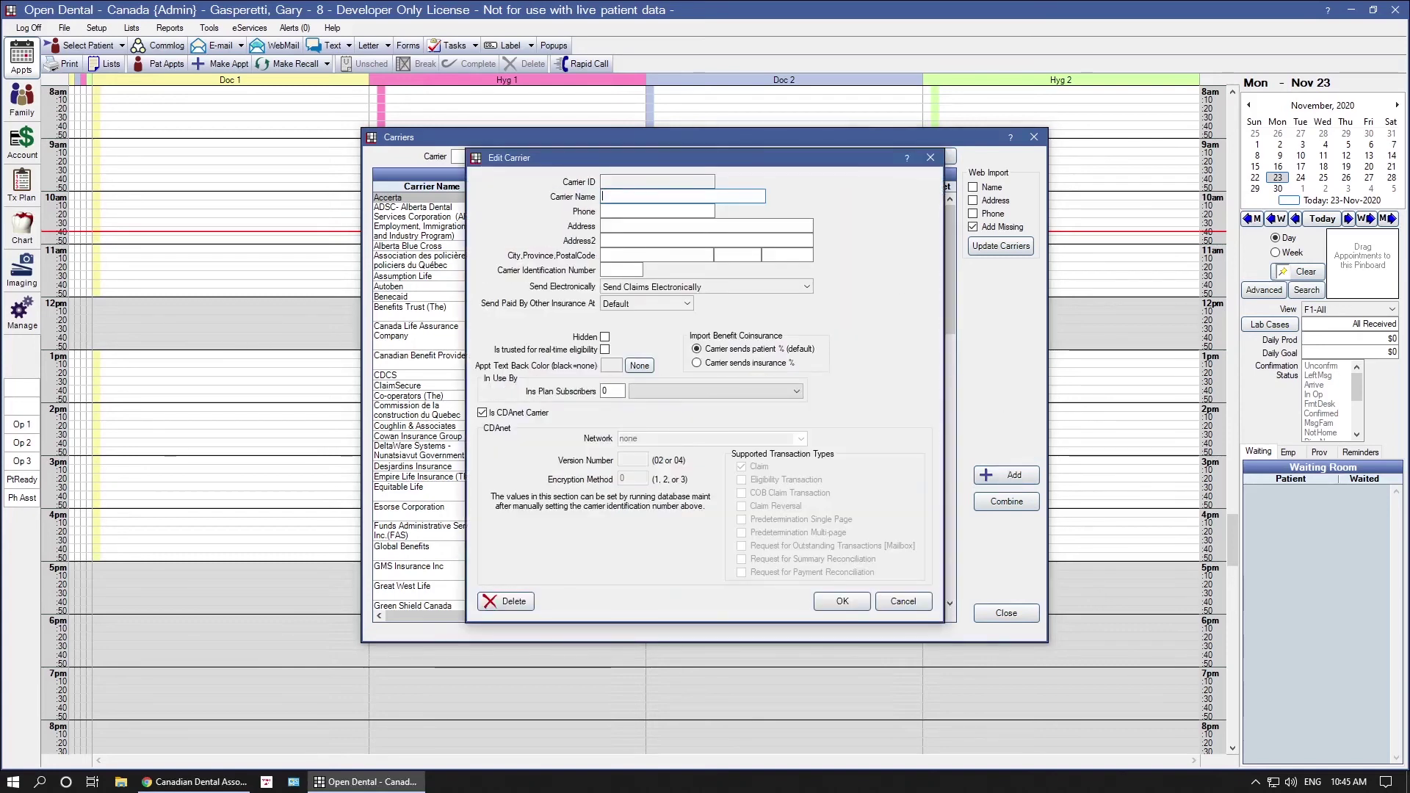
left_click(624, 255)
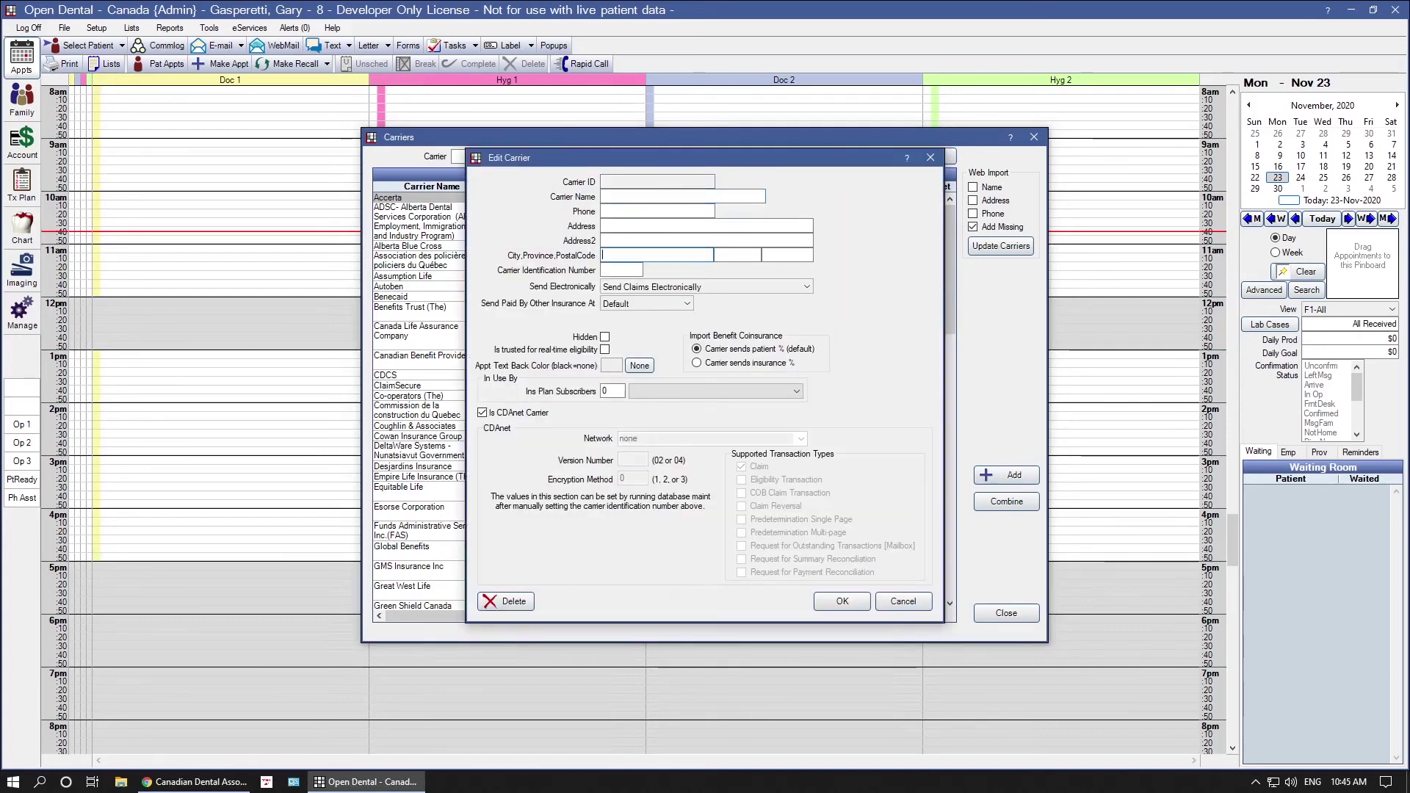
left_click(629, 288)
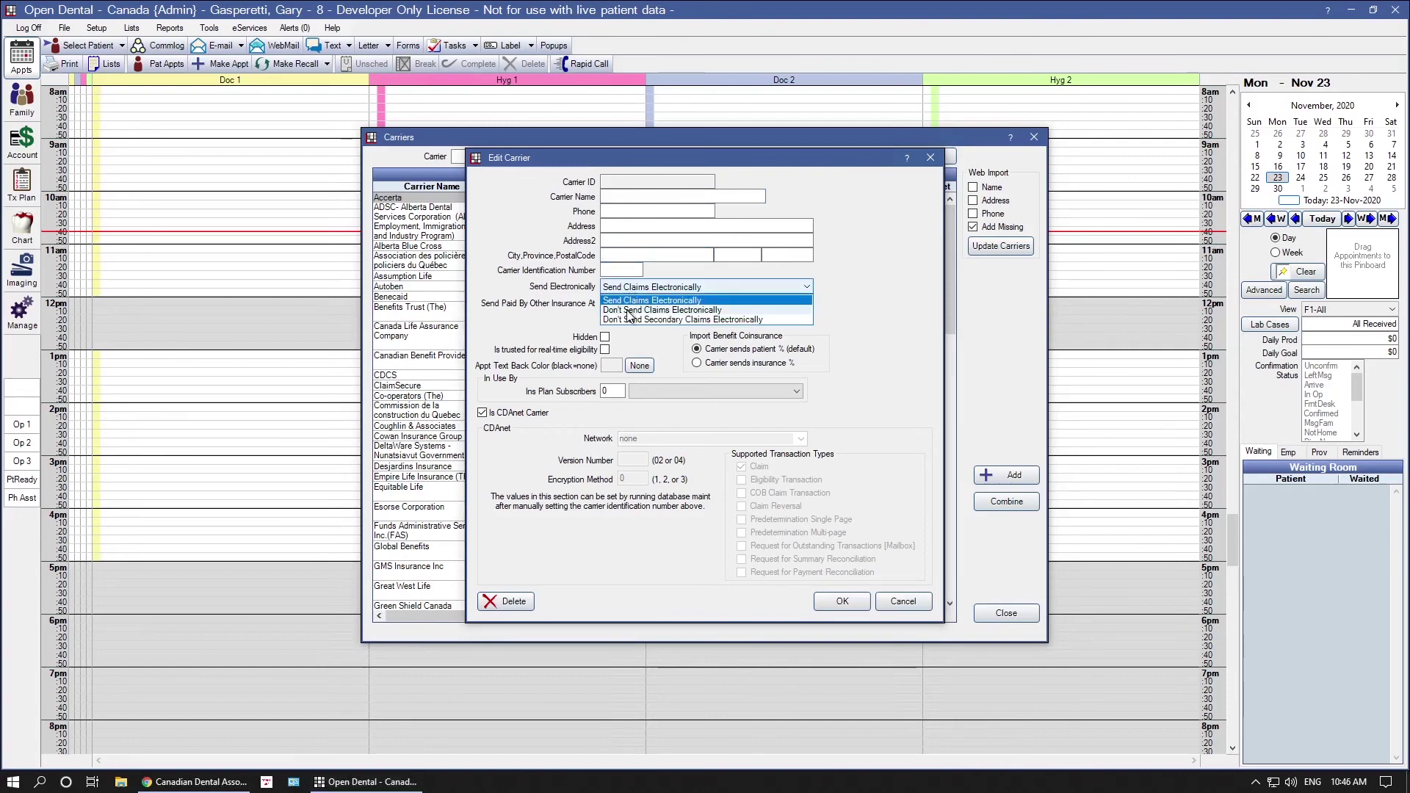
left_click(628, 310)
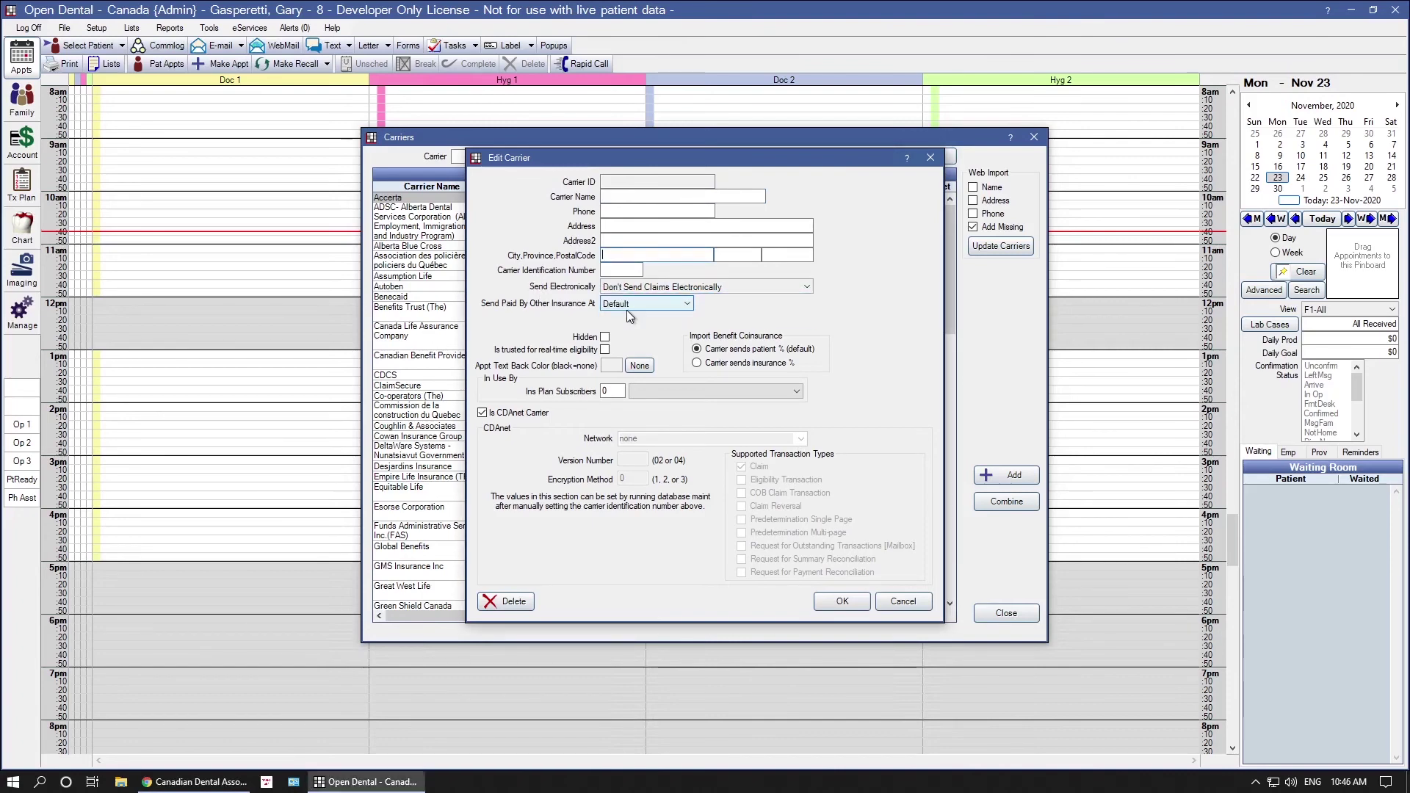
left_click(481, 414)
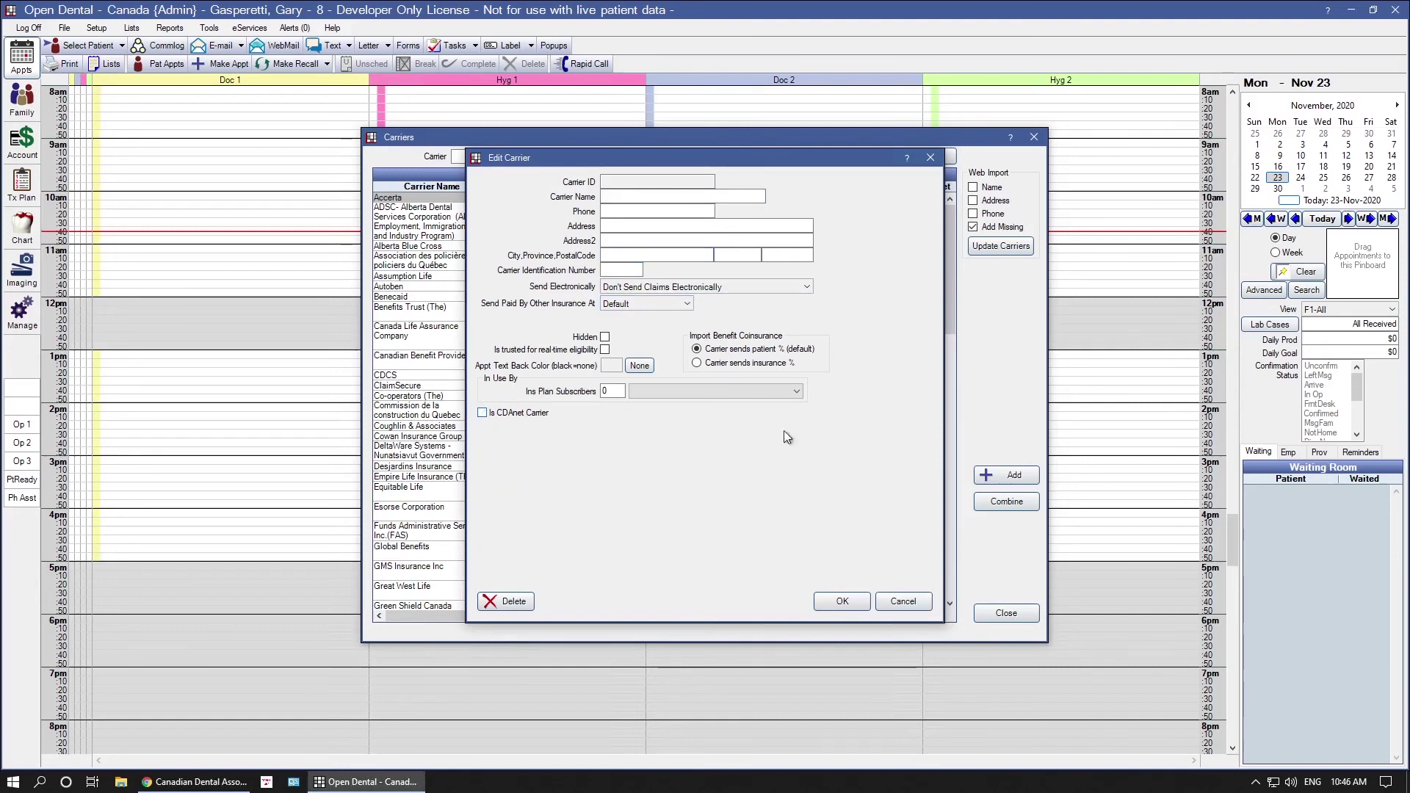